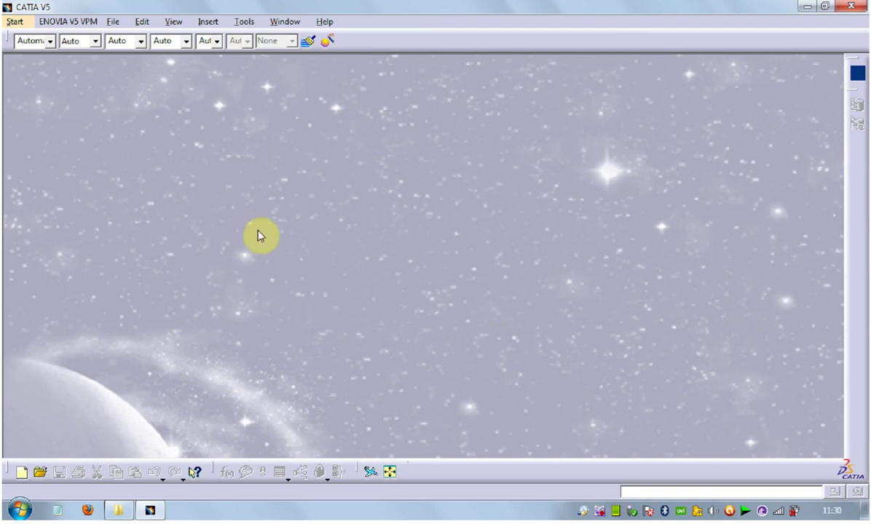
- Create a new part in Part Design, keeping the default name Part1
click(11, 23)
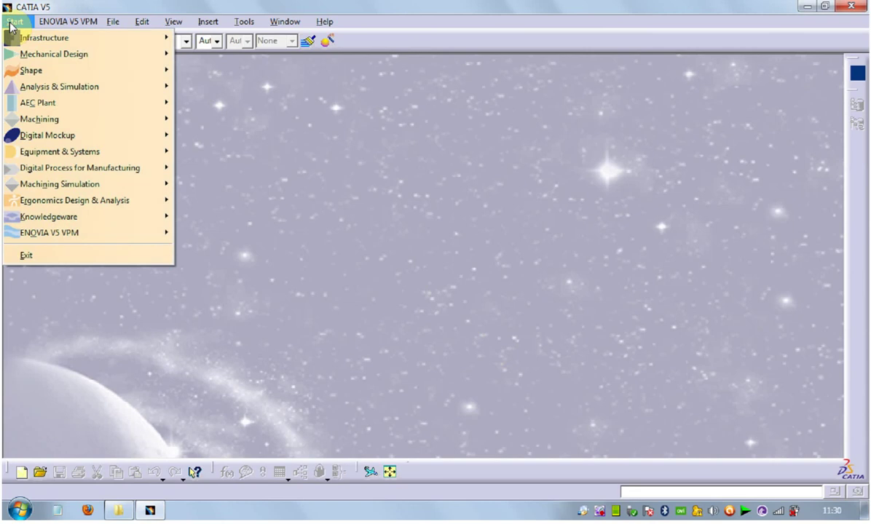
mouse_move(73, 54)
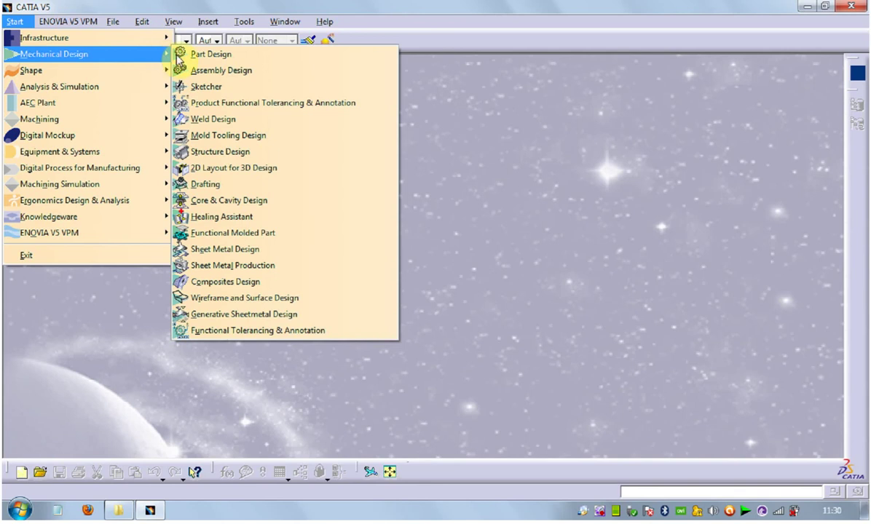
click(204, 55)
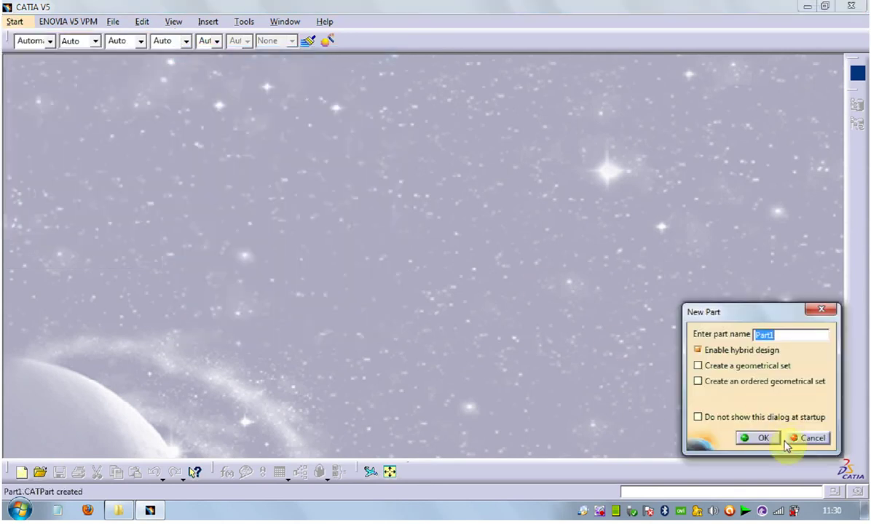
click(759, 437)
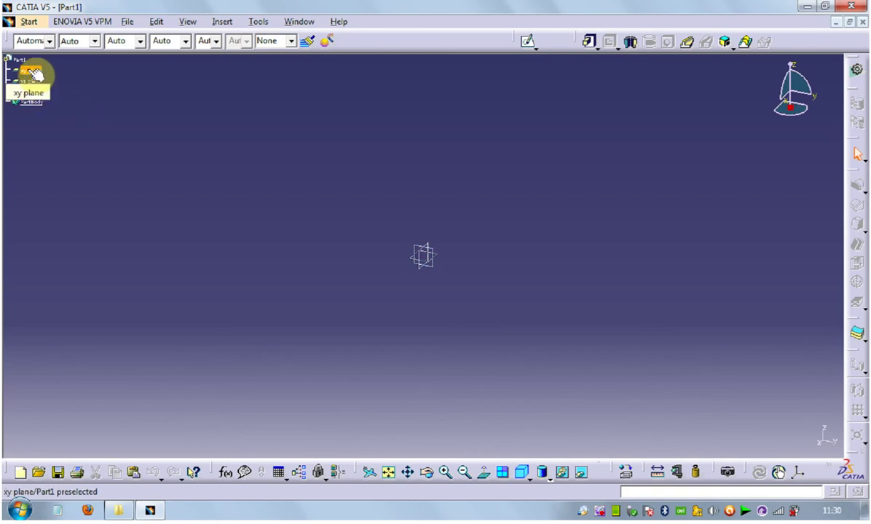
- Sketch a rectangle around the origin on the xy plane and exit the sketcher
click(33, 70)
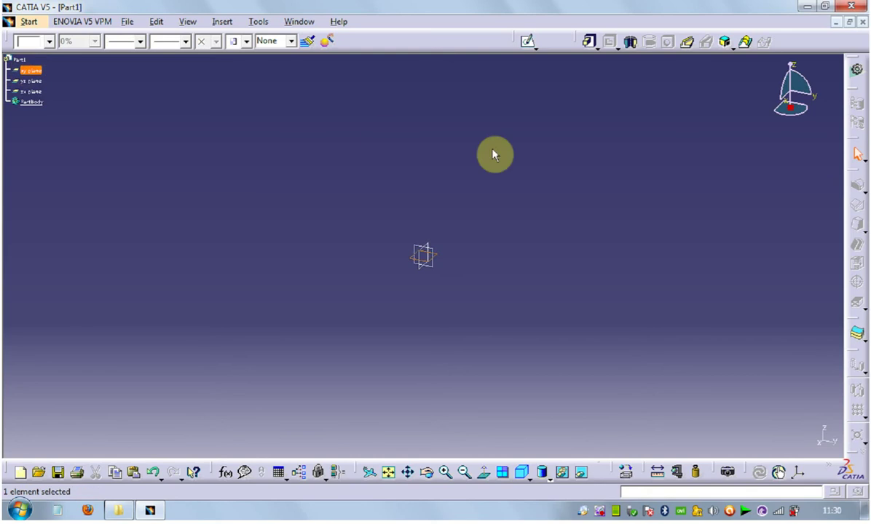
click(530, 62)
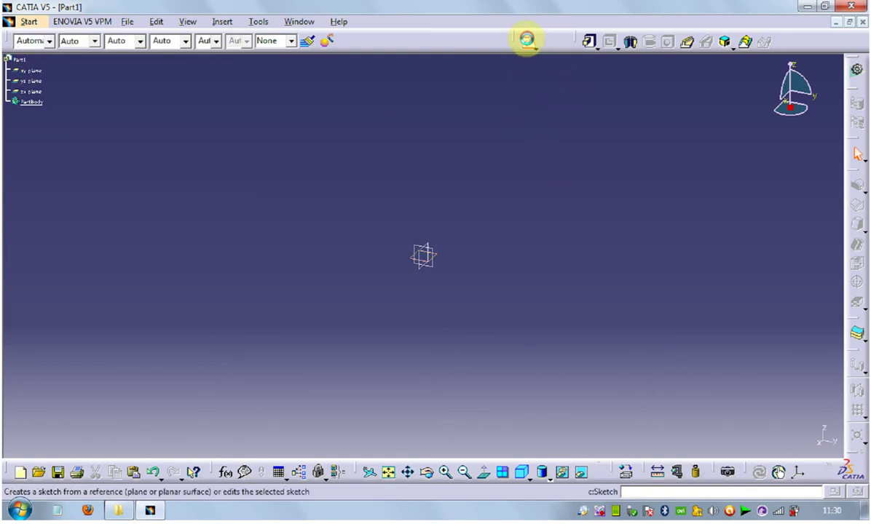
click(526, 40)
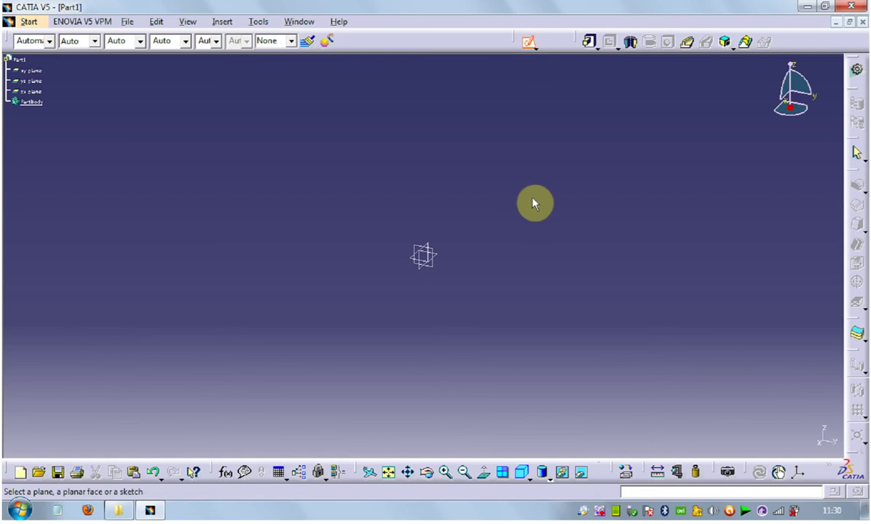
click(32, 70)
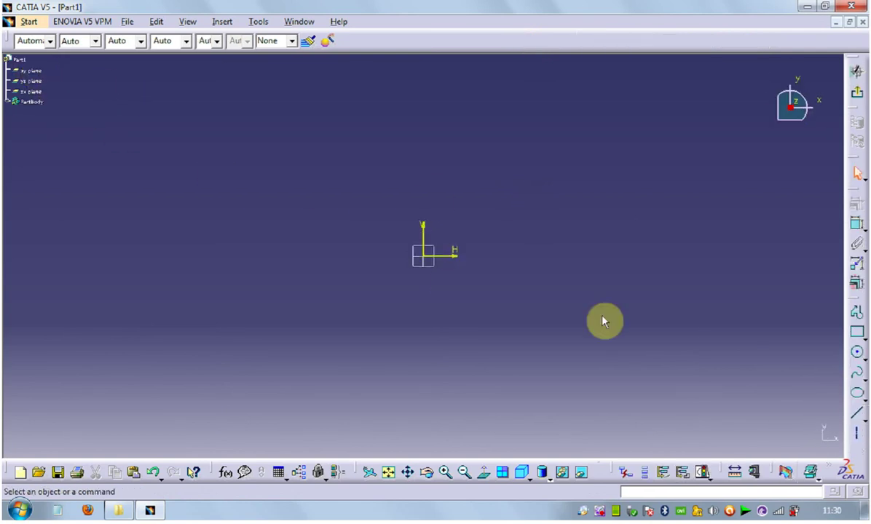
click(857, 332)
click(341, 204)
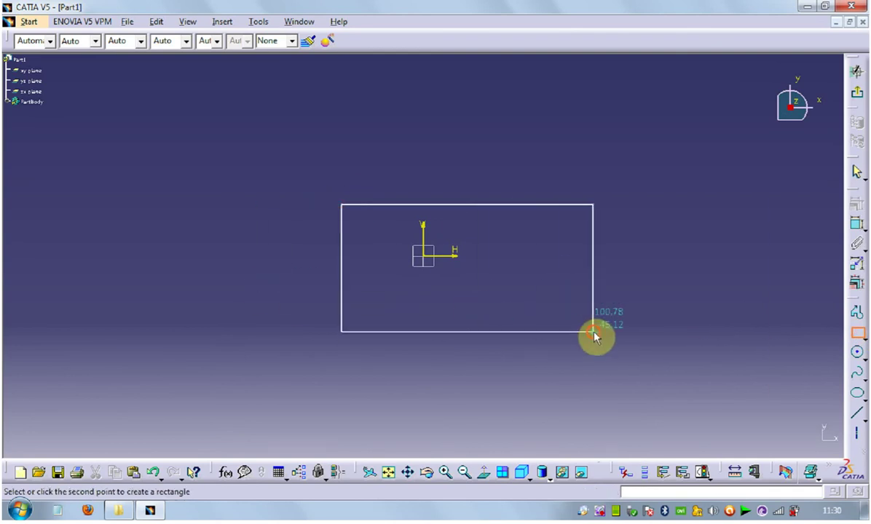
click(594, 331)
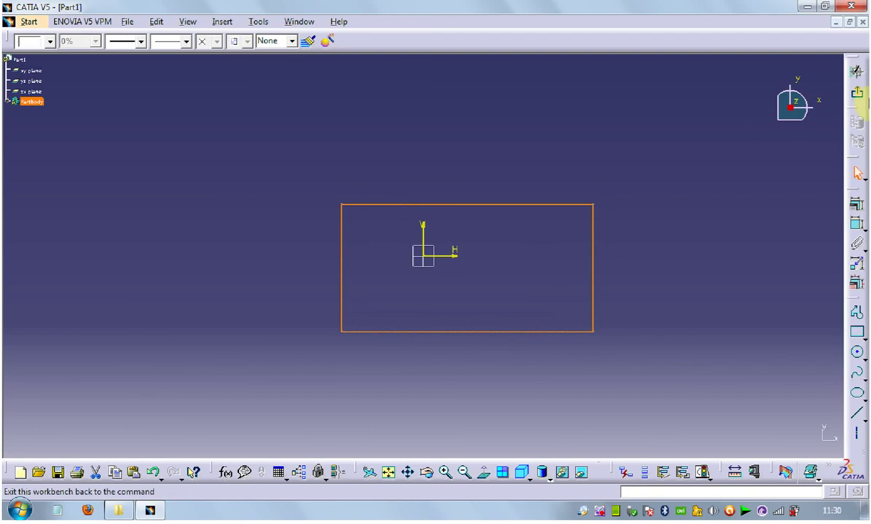
click(859, 95)
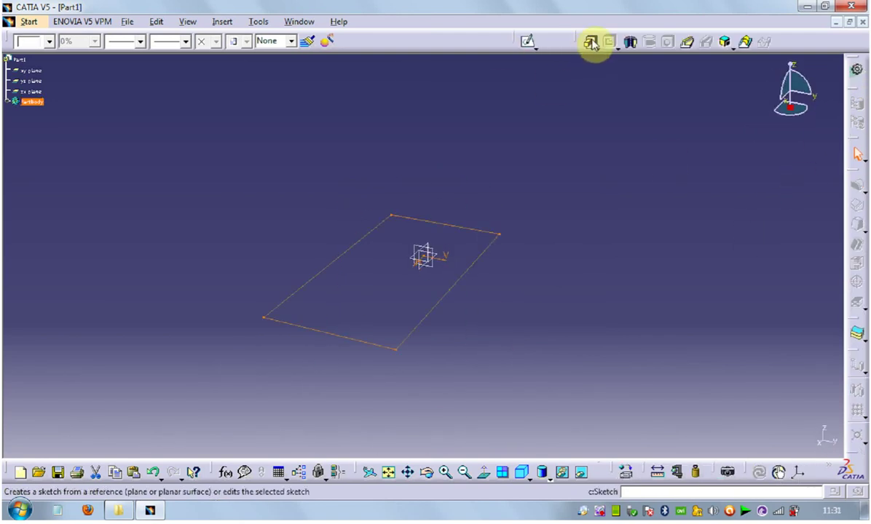
- Pad the rectangle sketch 40 mm into a solid block
click(592, 46)
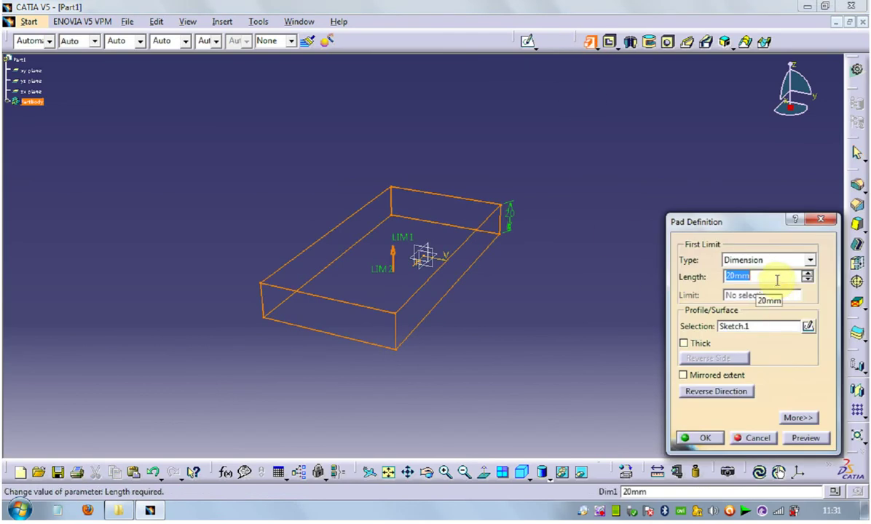
text(40)
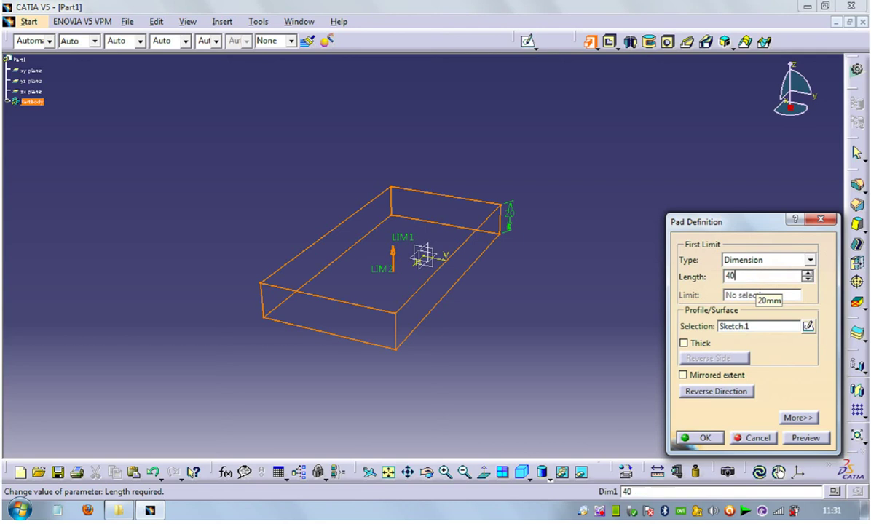
key(Return)
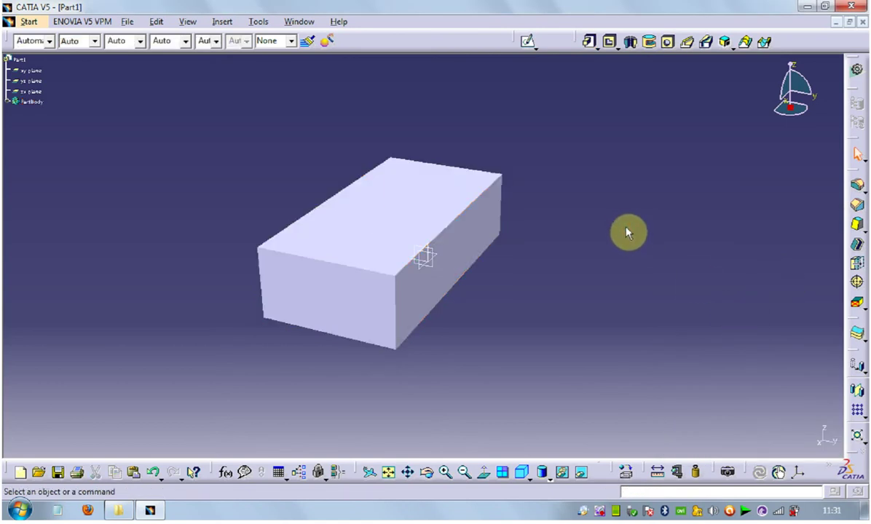
click(528, 41)
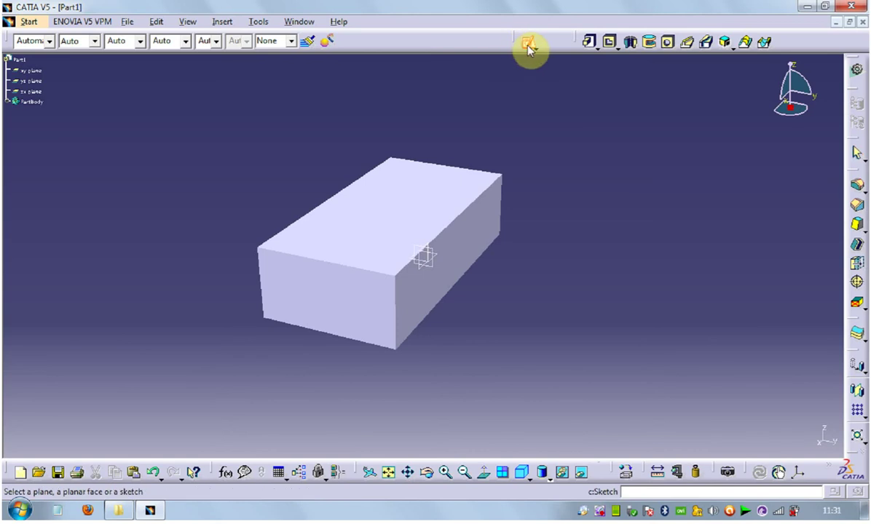
- Sketch a small circle near the left edge of the box's front end face, then exit
click(315, 288)
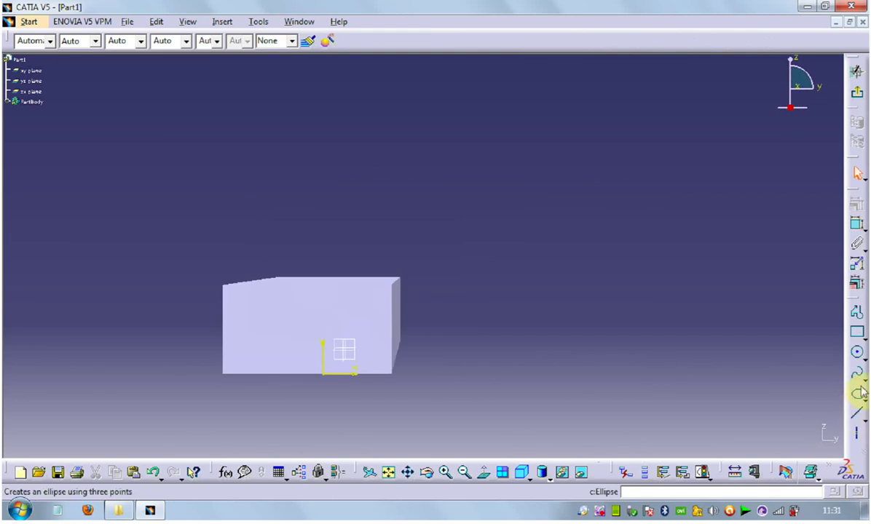
click(857, 354)
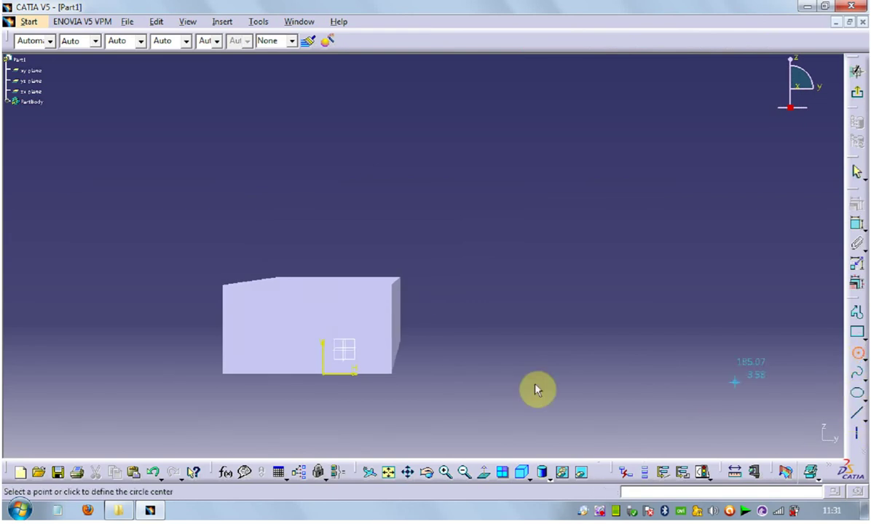
click(245, 320)
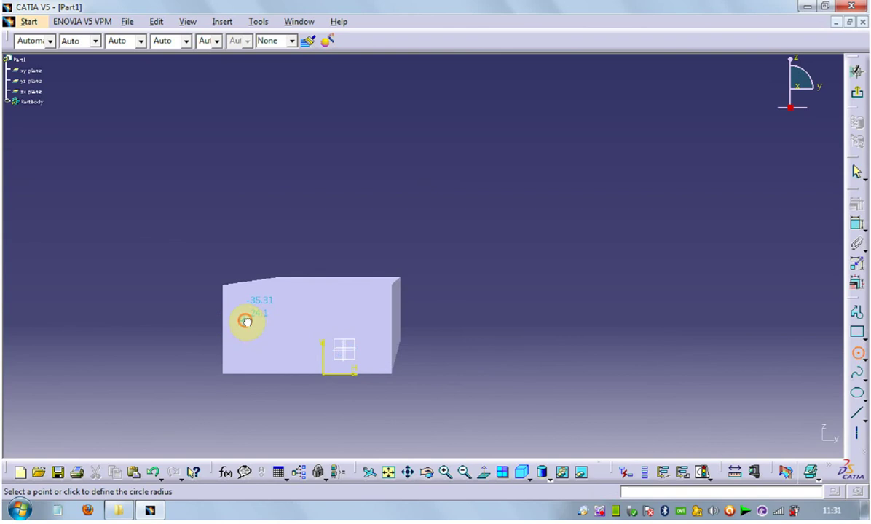
click(482, 408)
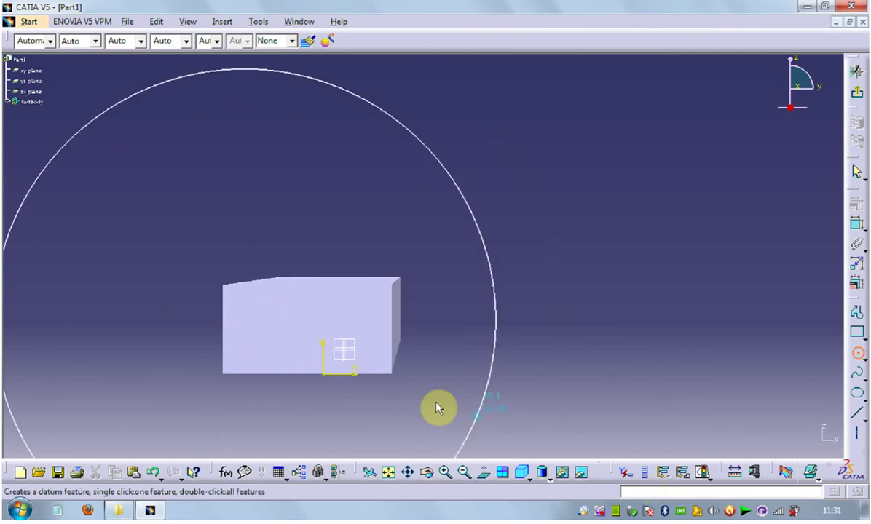
click(262, 332)
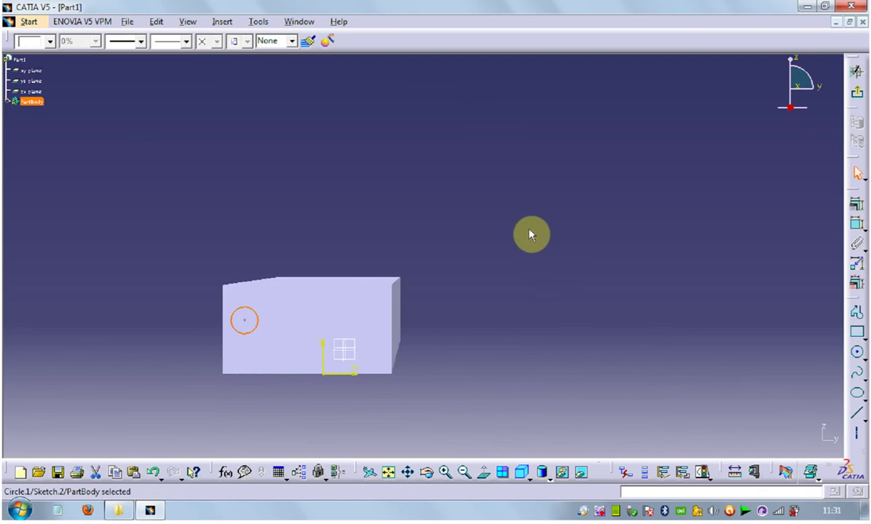
click(857, 92)
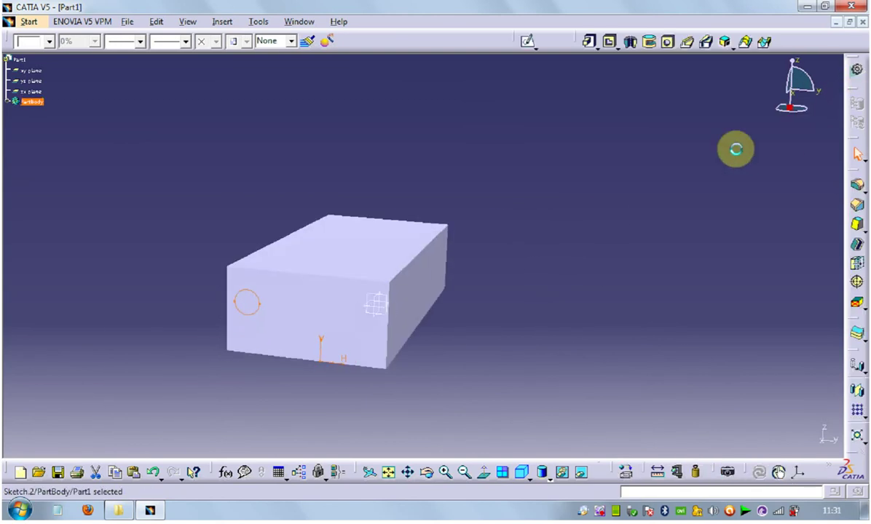
click(234, 144)
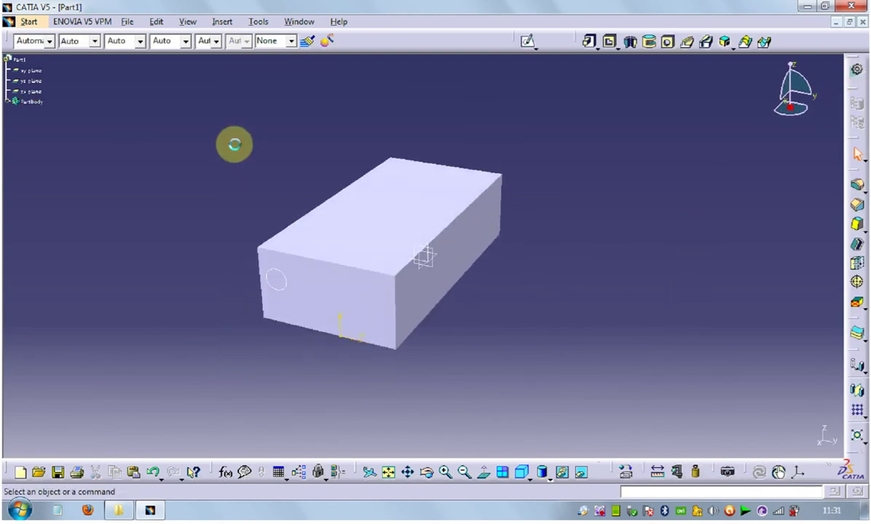
- Start a 10 mm deep pocket using the bar's side face as profile
click(612, 44)
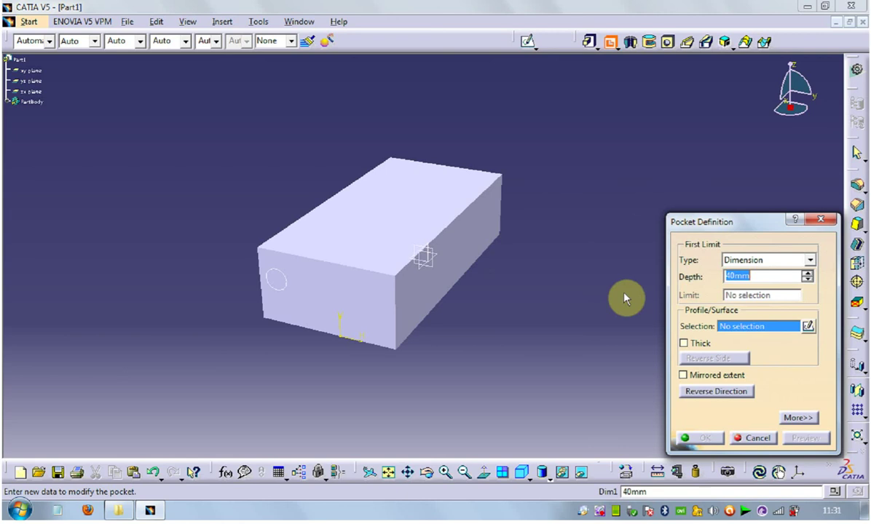
text(10)
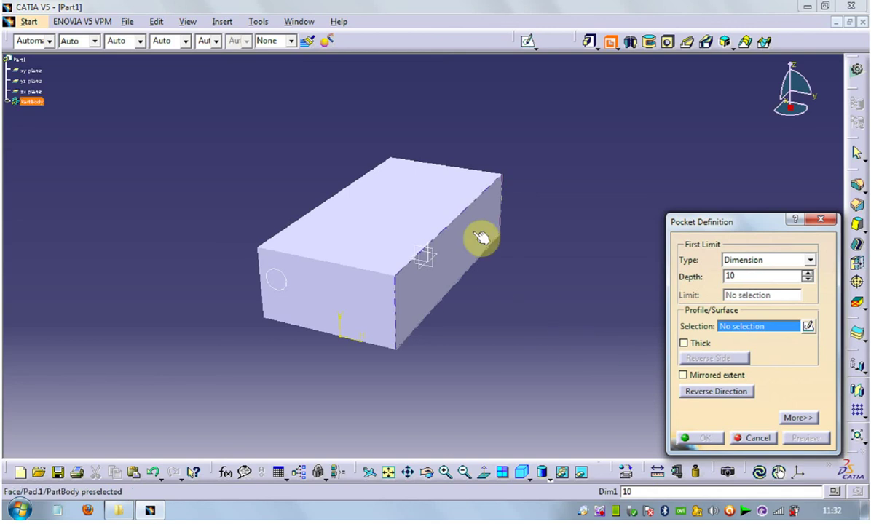
click(448, 220)
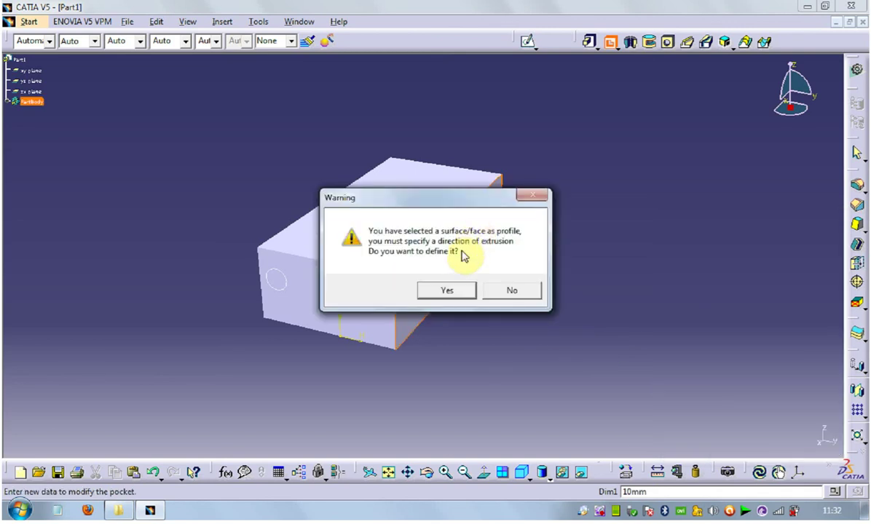
- Set the top face as pocket direction, which errors as parallel to the profile
click(447, 292)
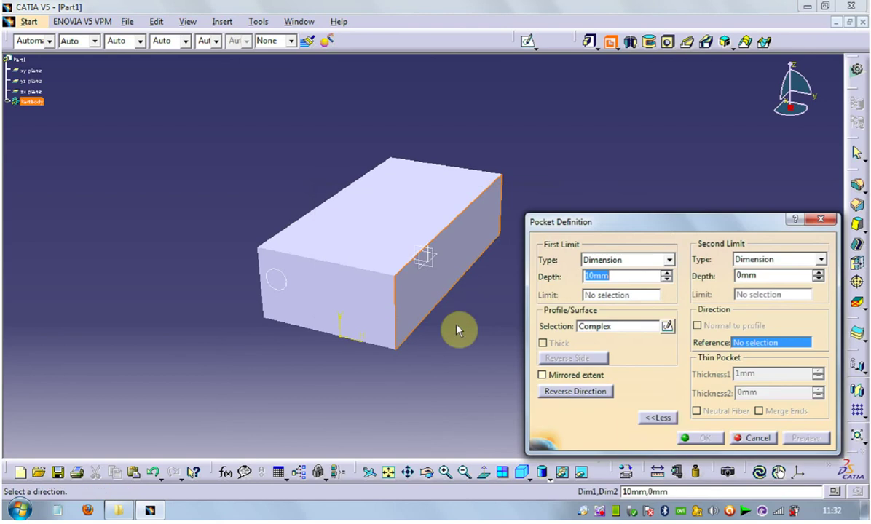
click(441, 177)
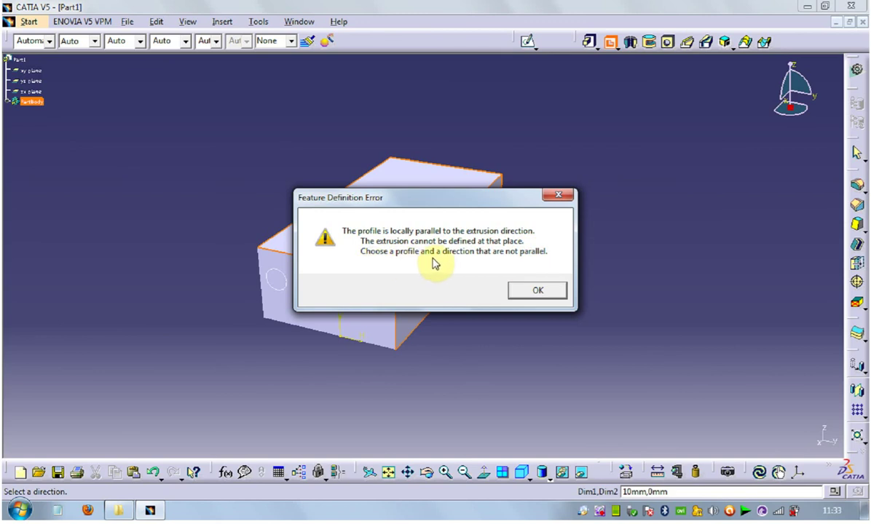
- Dismiss the parallel-direction errors after reselecting the side face, then cancel the pocket
click(534, 291)
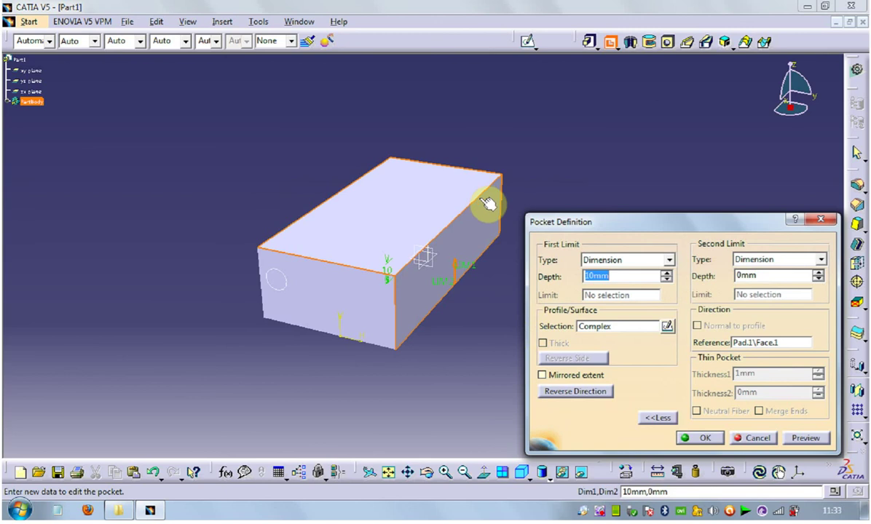
click(560, 164)
click(485, 219)
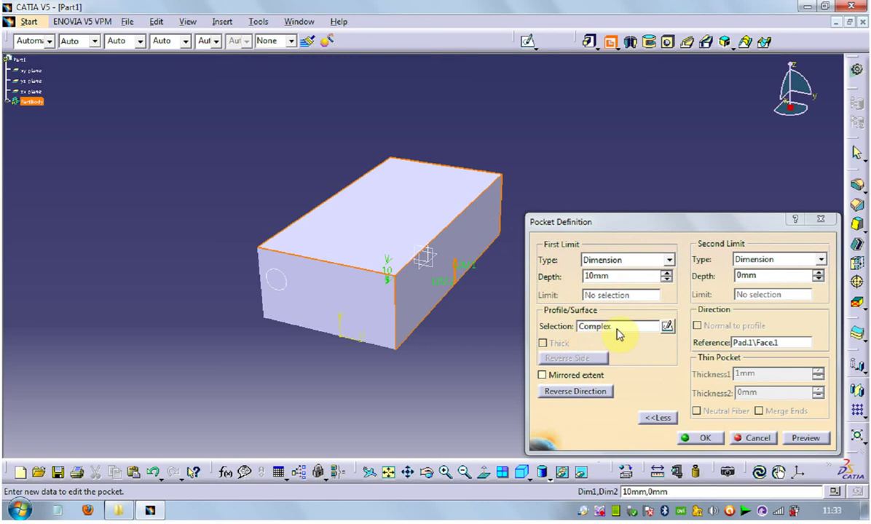
click(579, 326)
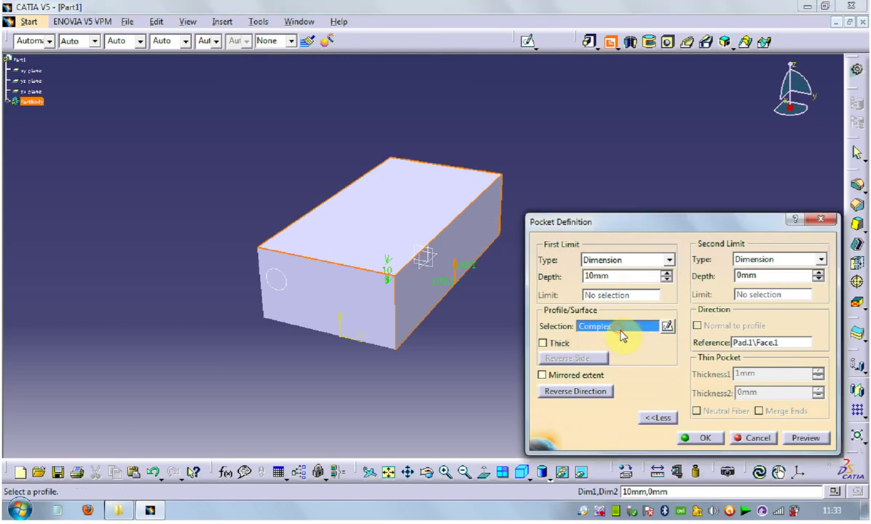
click(453, 260)
click(537, 291)
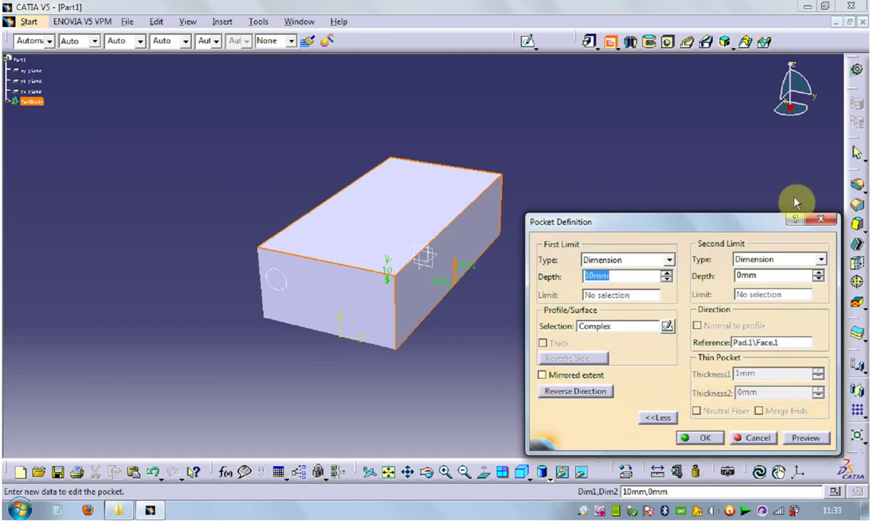
click(820, 218)
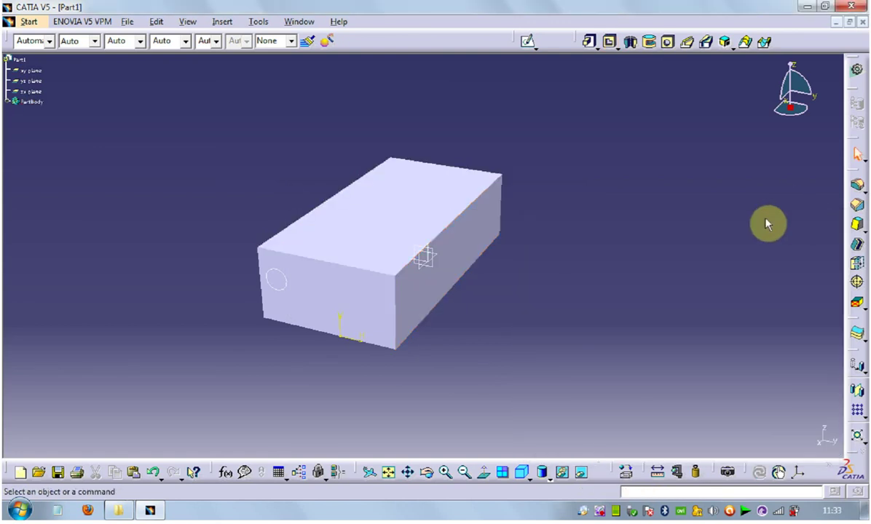
- Pocket the side face 40 mm with mirrored extent along the bottom edge
click(609, 42)
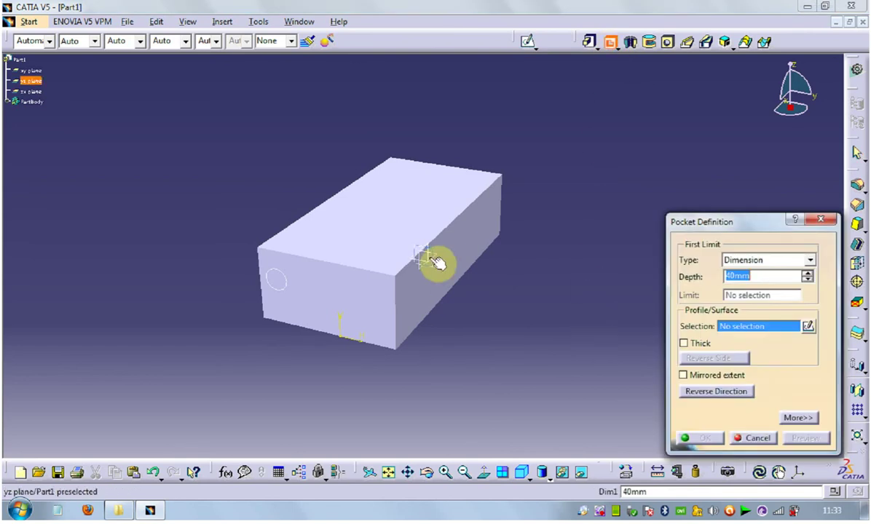
click(475, 250)
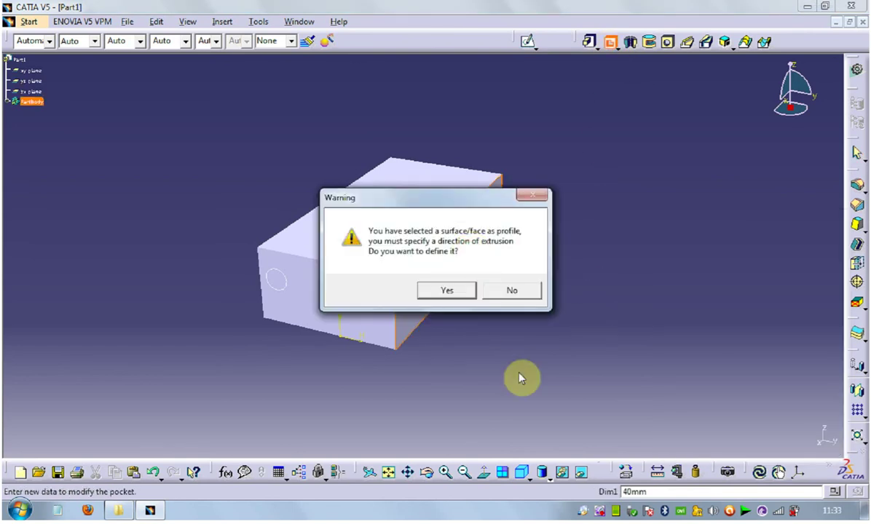
click(447, 290)
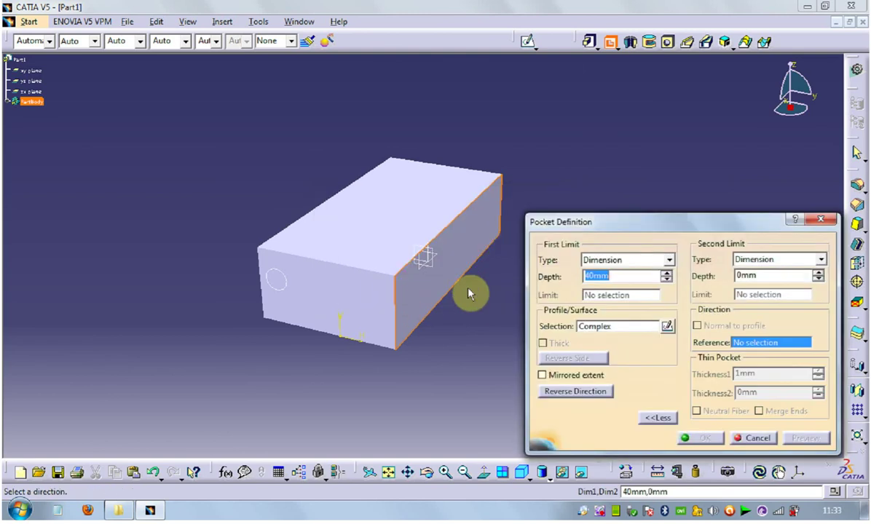
click(334, 336)
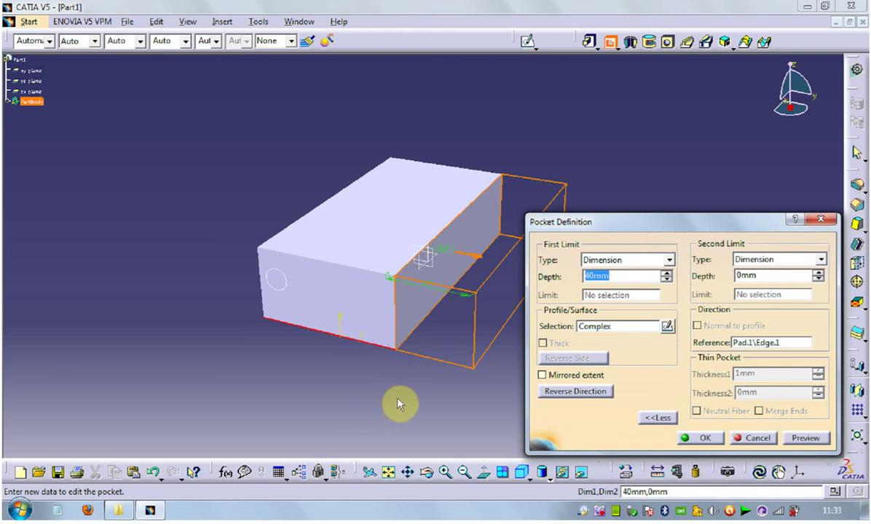
click(543, 375)
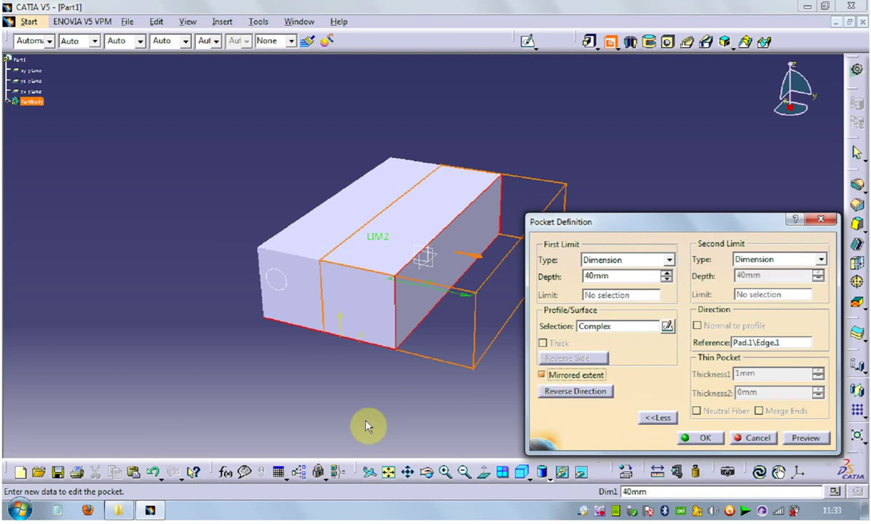
click(703, 439)
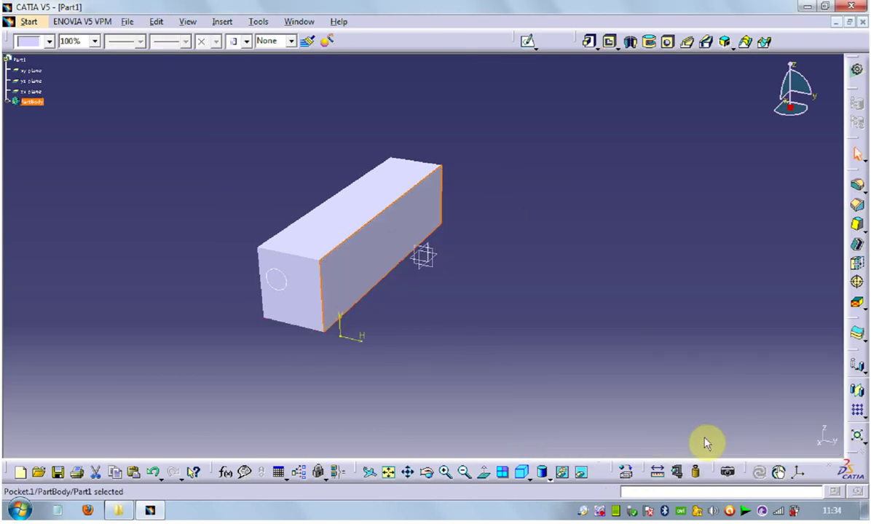
- Pocket the Sketch.2 circle 100 mm deep into the bar's end face
click(258, 169)
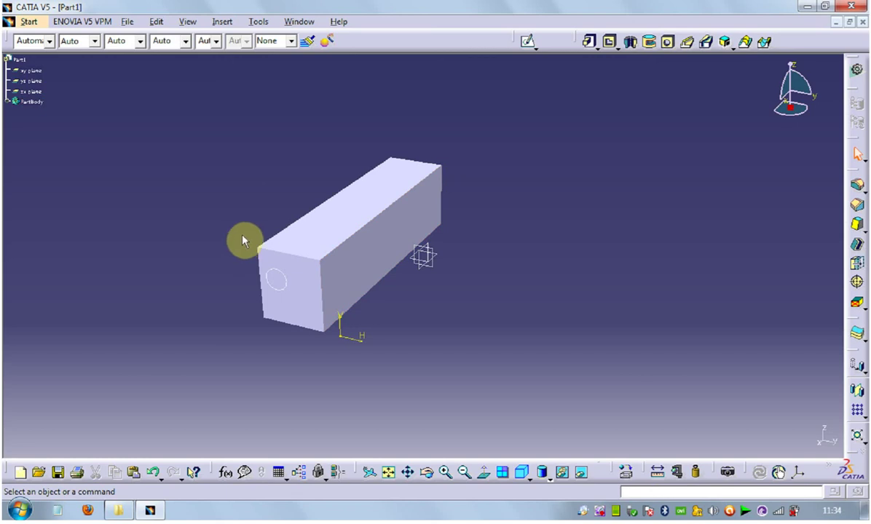
click(611, 45)
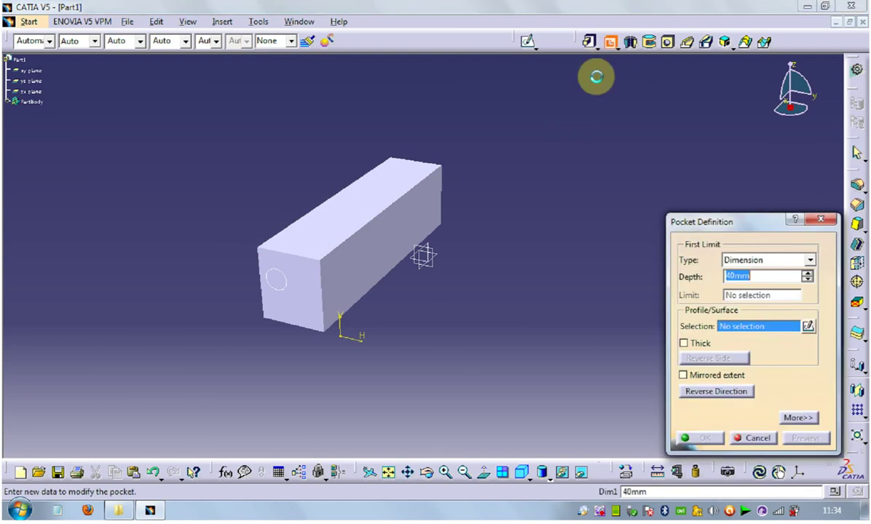
click(285, 279)
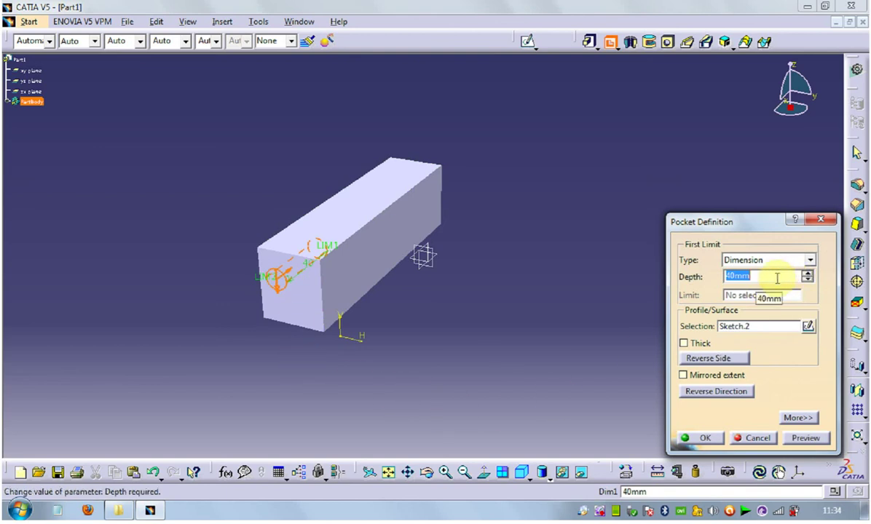
text(100)
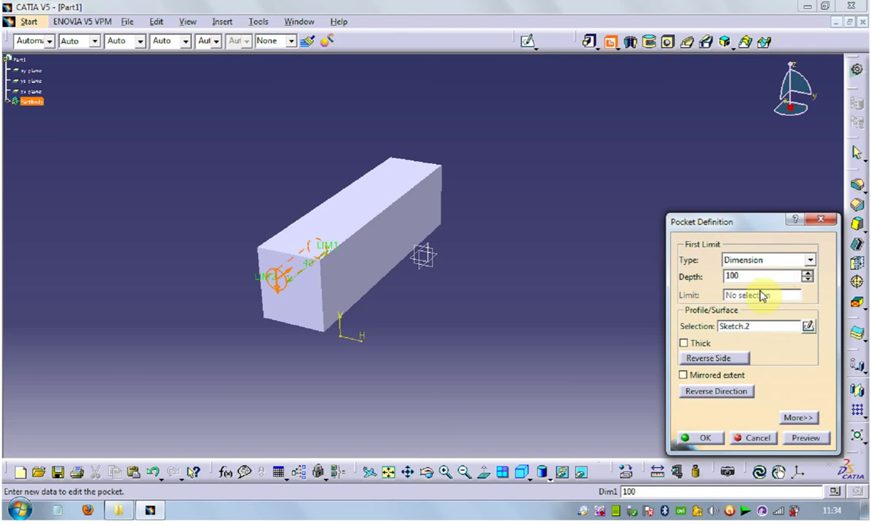
click(707, 439)
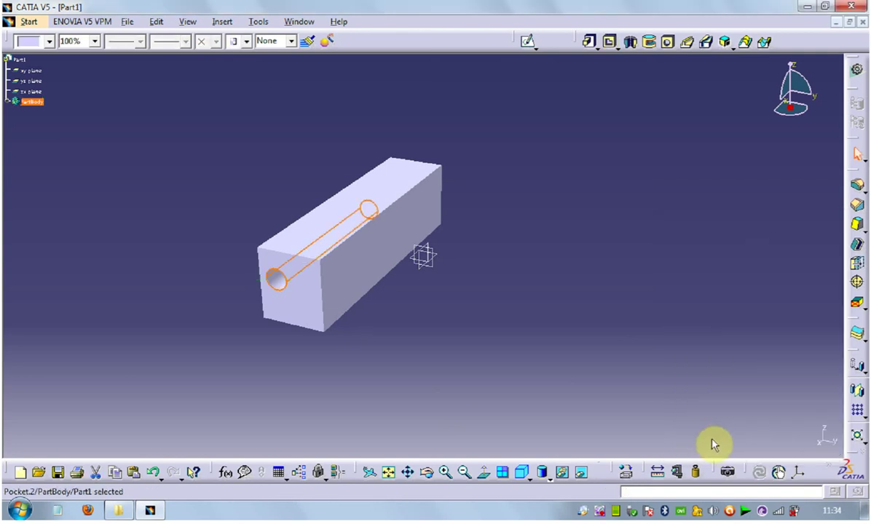
click(123, 204)
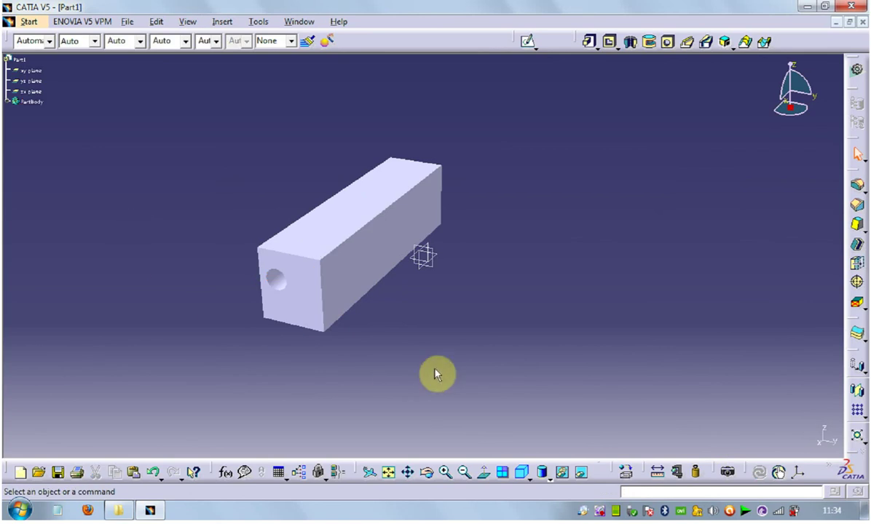
- Undo back to the uncut block with Ctrl+Z and start a new pocket
middle_drag(465, 354, 371, 377)
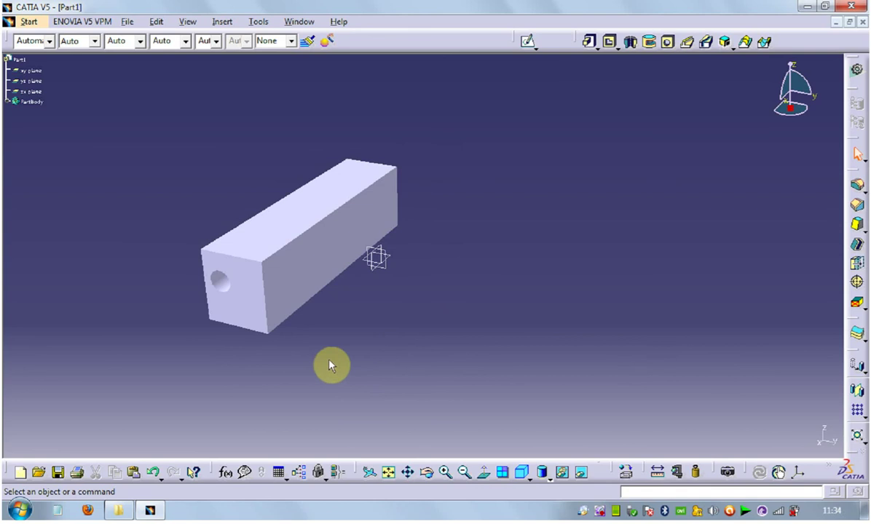
key(ctrl+z)
click(138, 237)
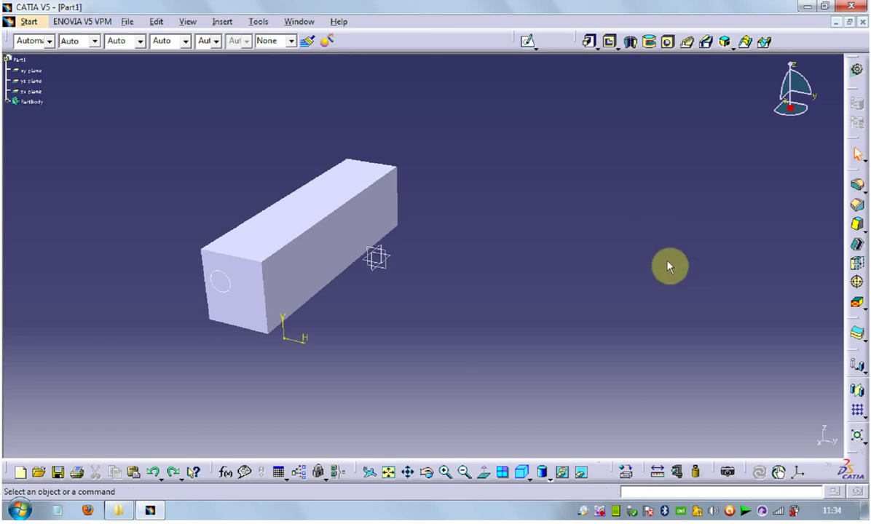
key(ctrl+z)
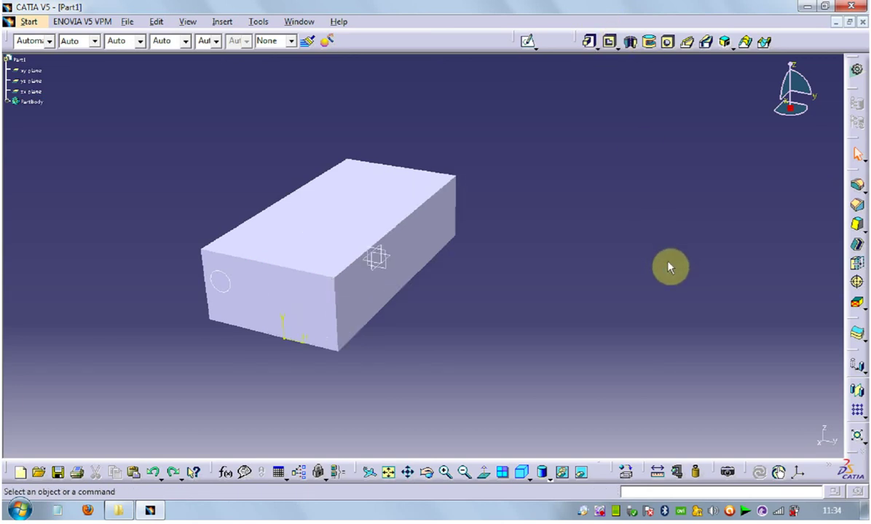
click(610, 42)
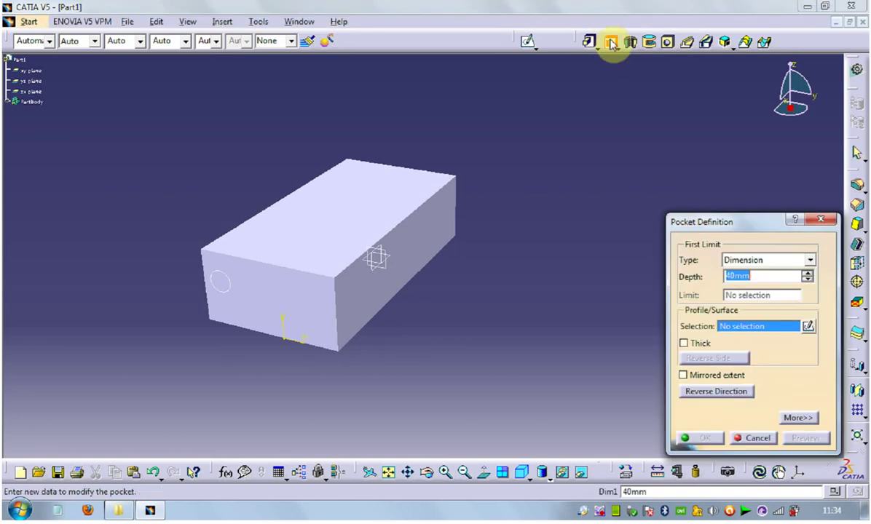
- Profile the 40mm pocket on the block's end face, directed along the bottom edge, and preview it
click(375, 316)
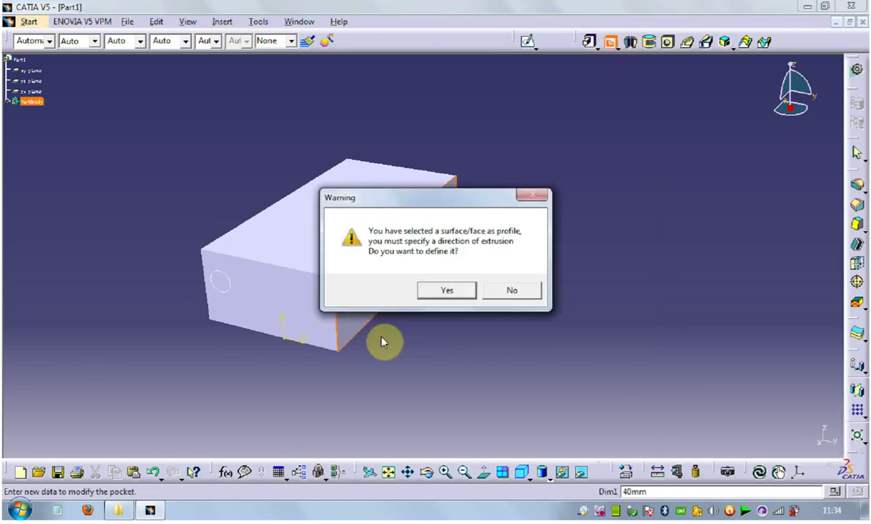
click(443, 294)
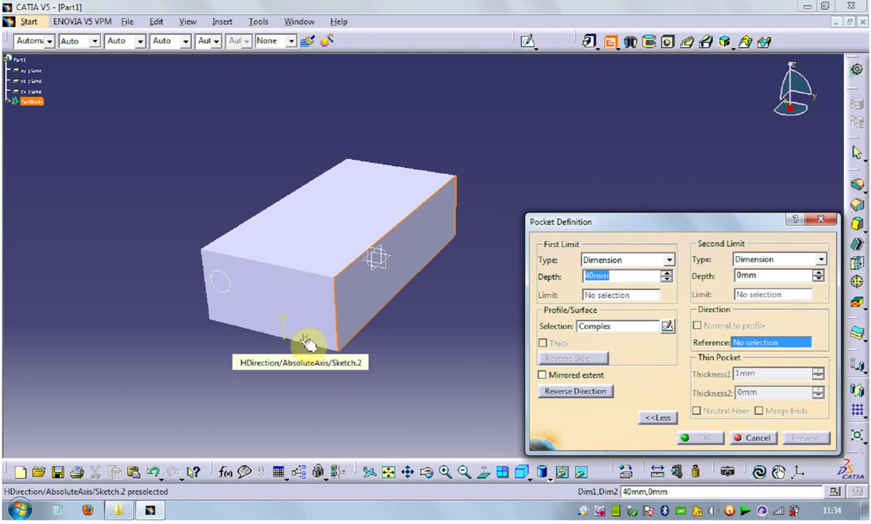
click(271, 335)
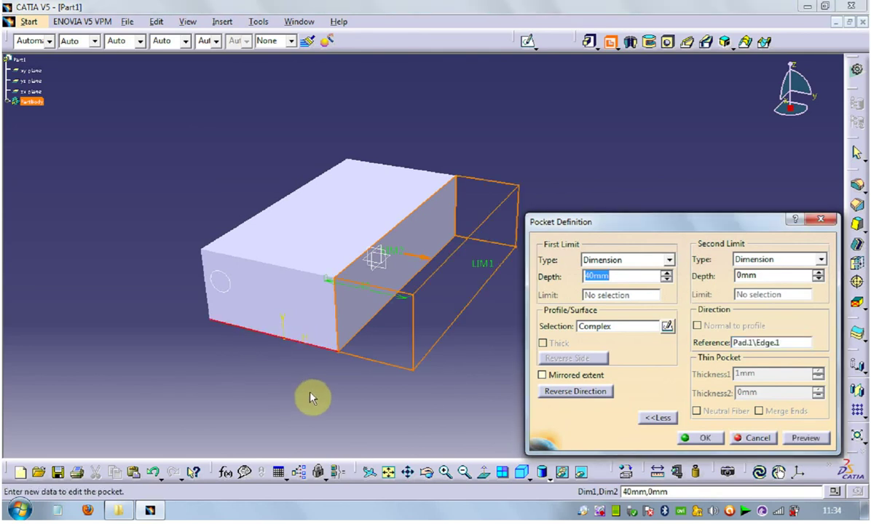
click(807, 438)
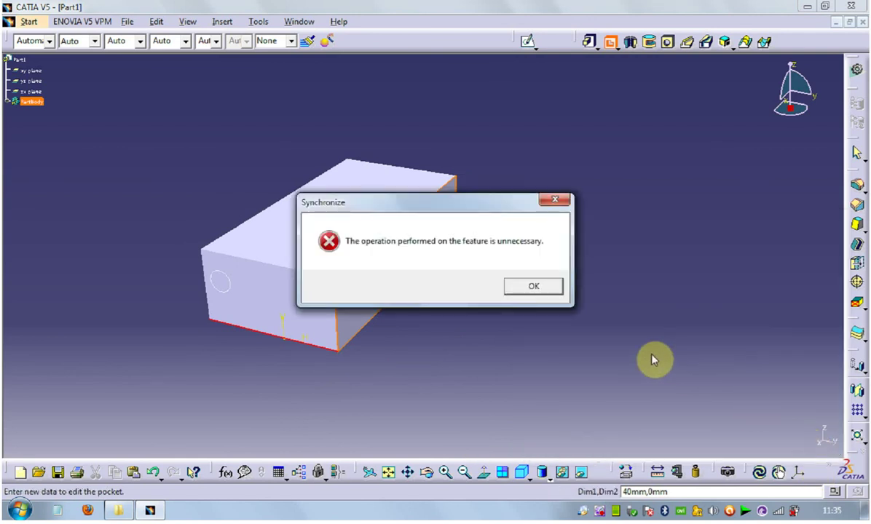
click(543, 292)
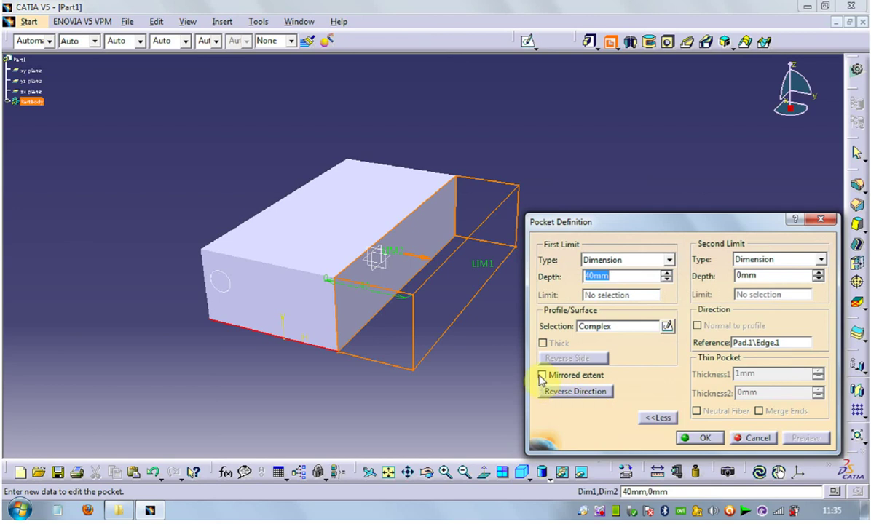
click(542, 375)
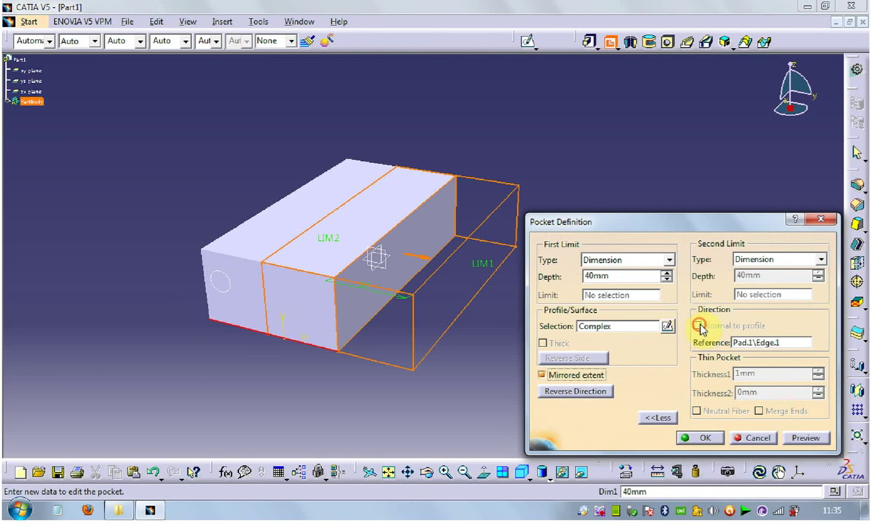
click(543, 375)
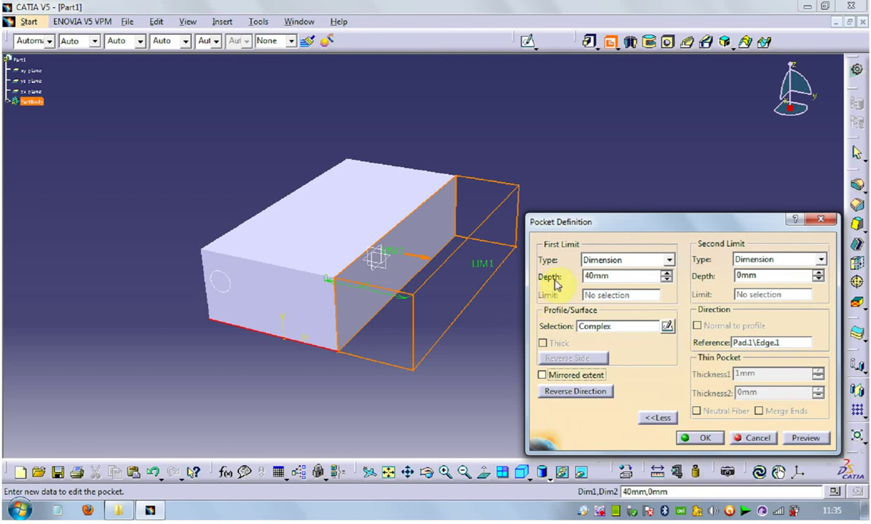
click(461, 312)
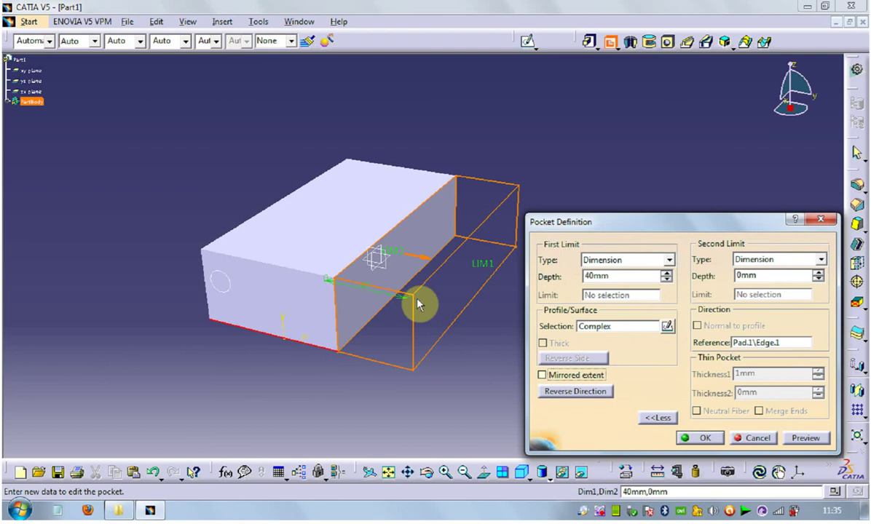
click(586, 276)
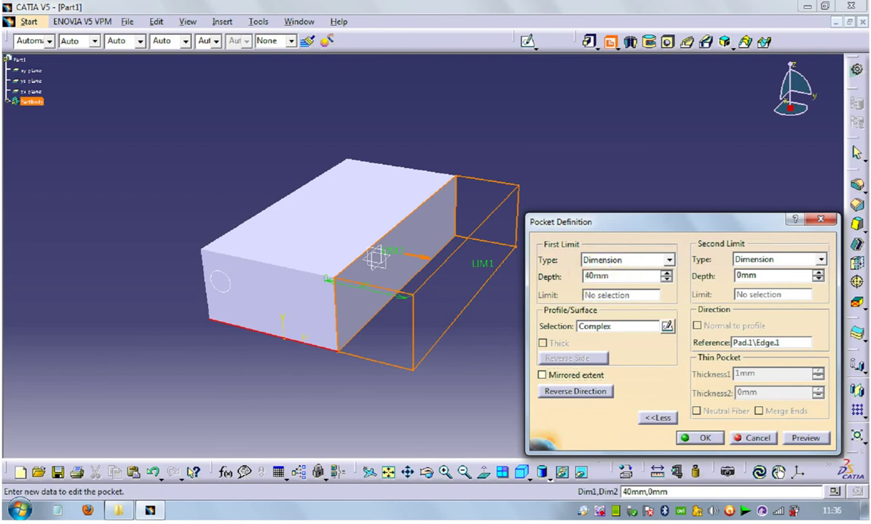
text(-)
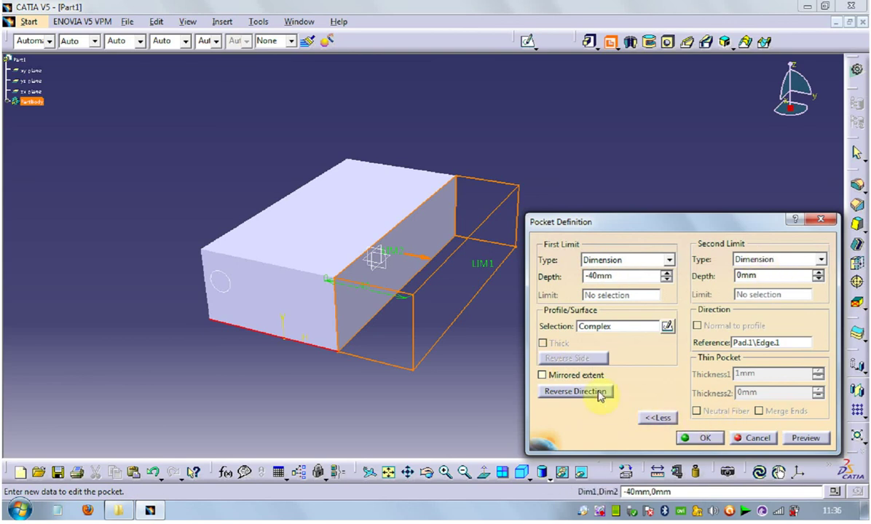
- Change the pocket depth to -40mm and apply it, trimming the block to a narrow square bar
click(800, 324)
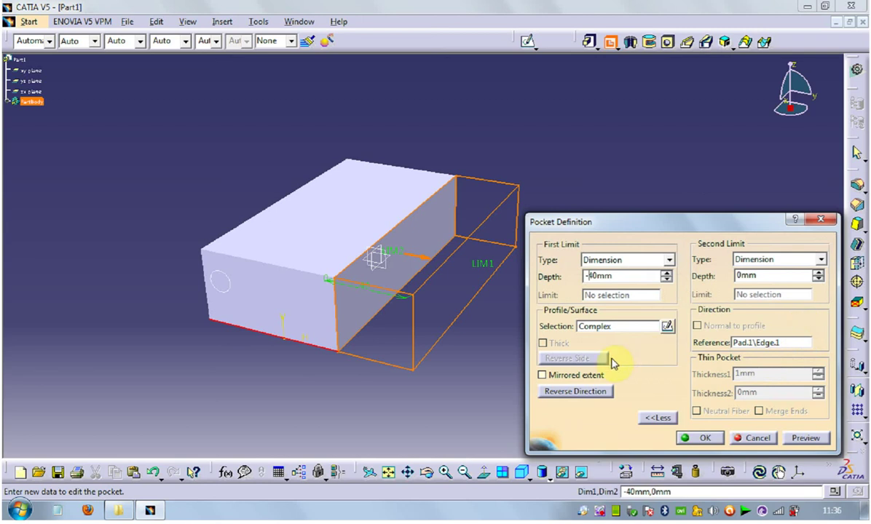
click(650, 327)
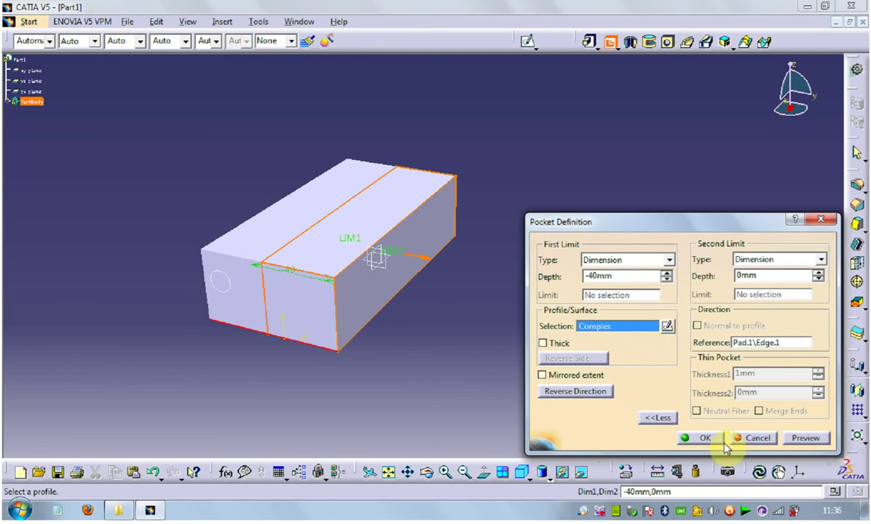
click(702, 438)
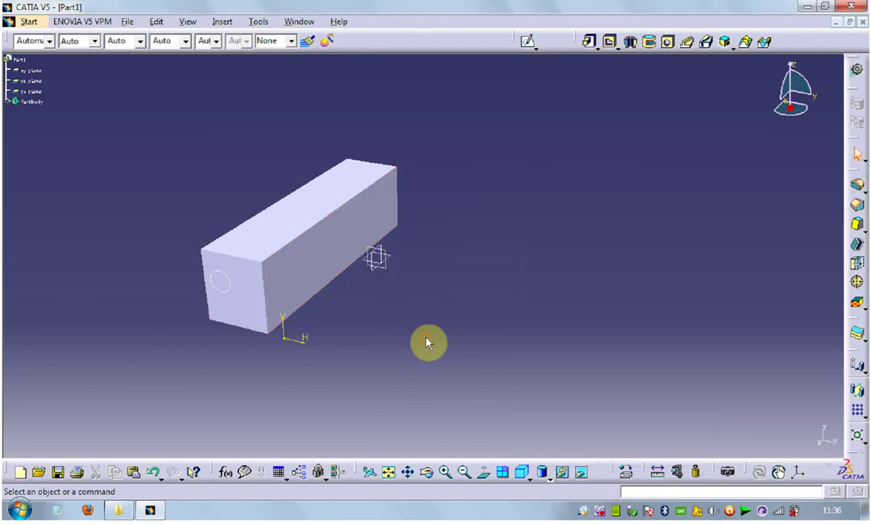
- Create Pocket.2 from the Sketch.2 circle at a positive 40mm depth
click(611, 42)
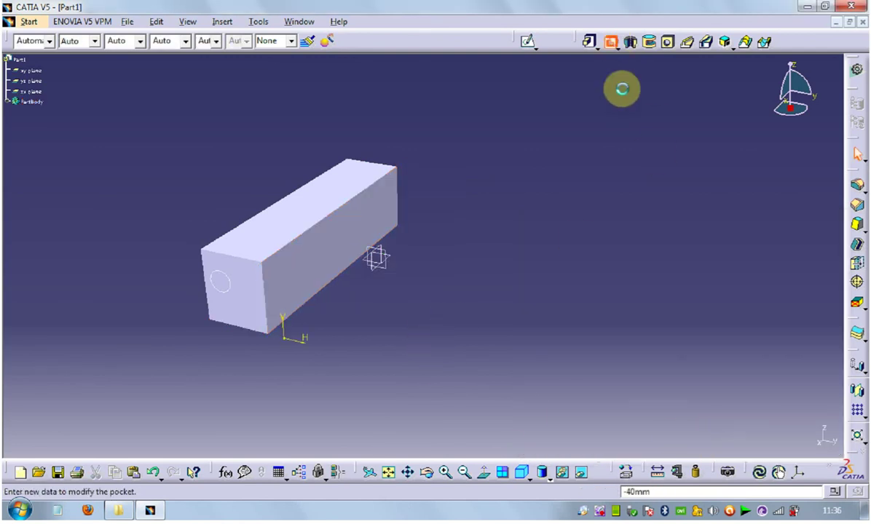
click(222, 286)
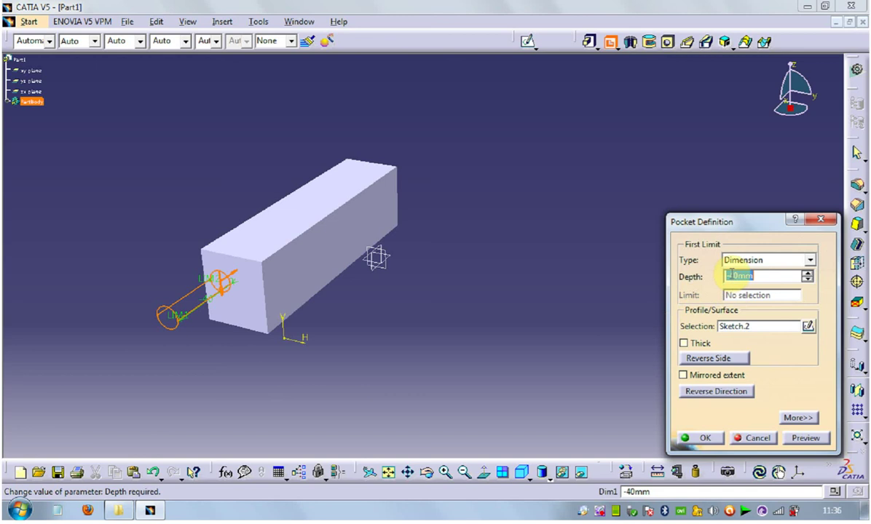
click(730, 276)
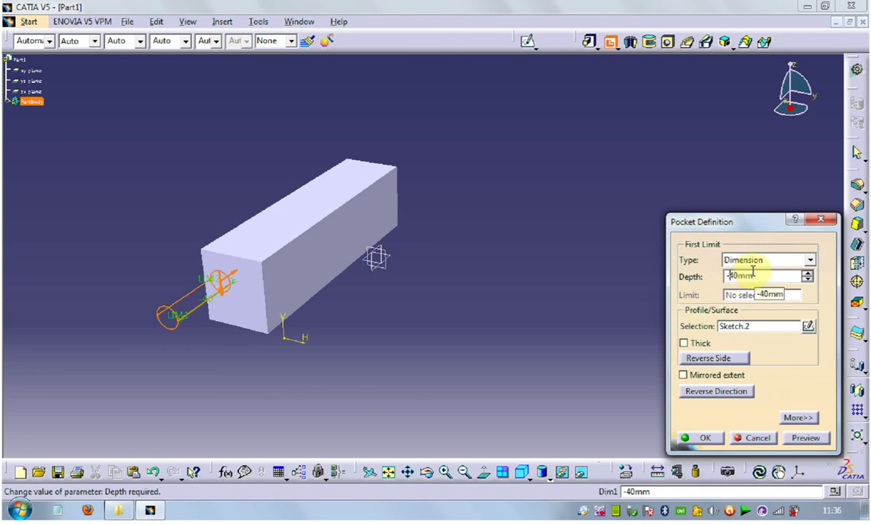
key(BackSpace)
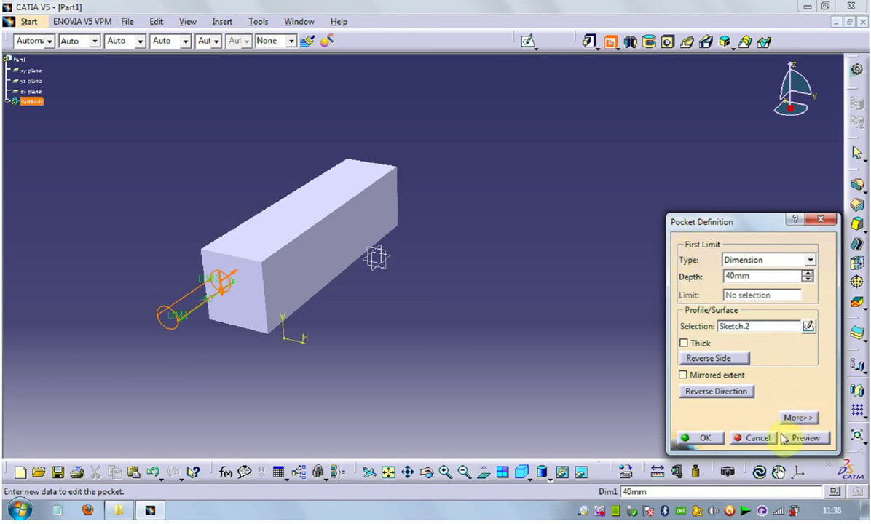
click(698, 438)
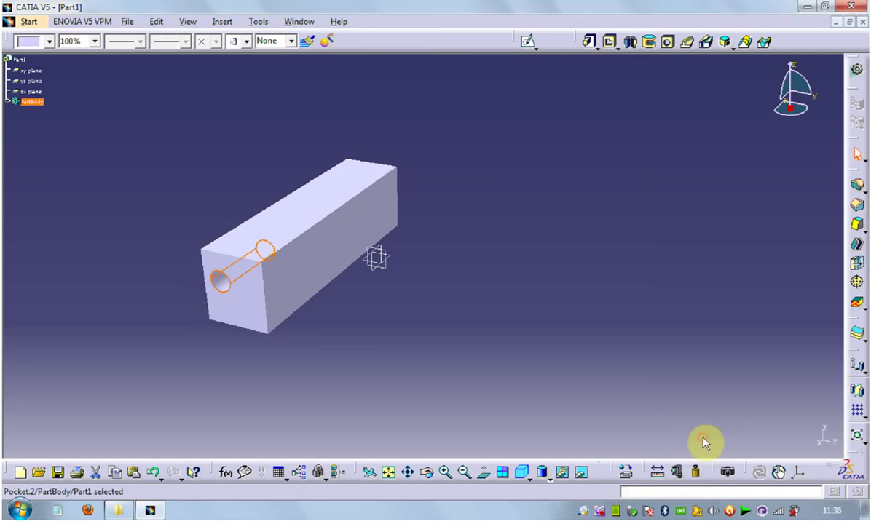
click(430, 375)
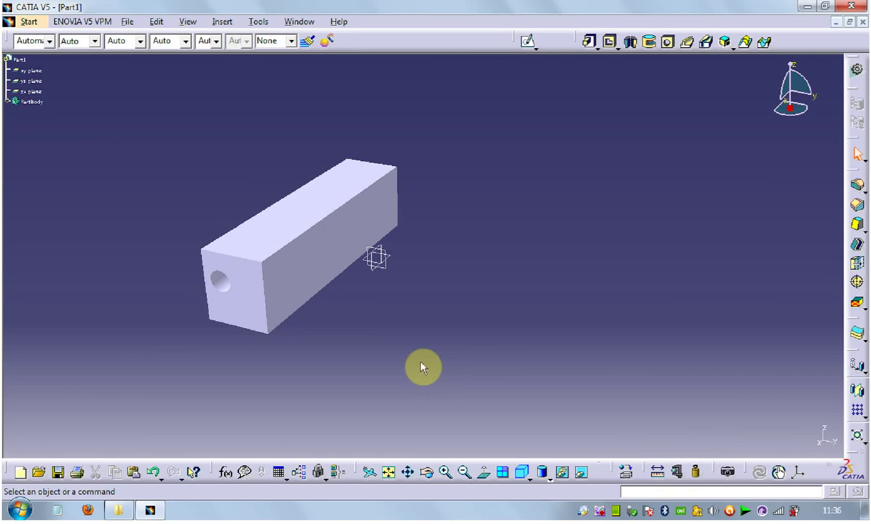